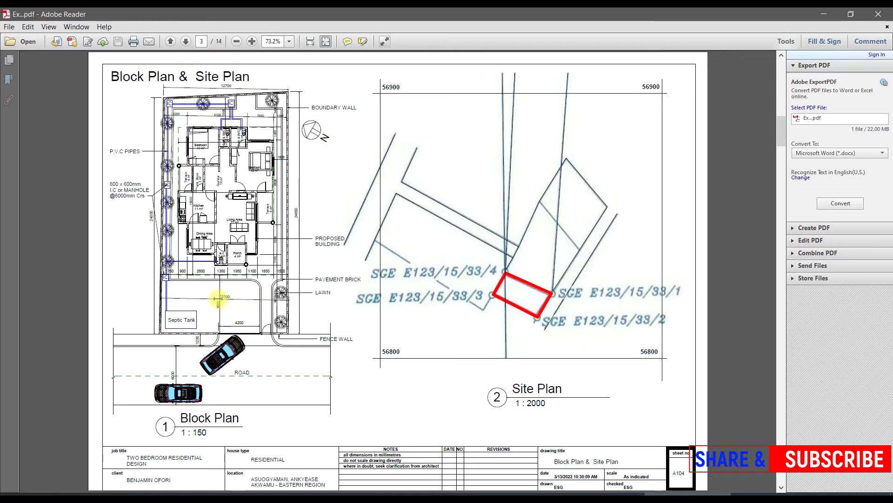
Look through the example PDF's ground floor and electrical layout sheets, then switch to the Site floor plan in Revit.
{"action": "scroll", "coordinate": [223, 296], "scroll_direction": "down", "scroll_amount": 1}
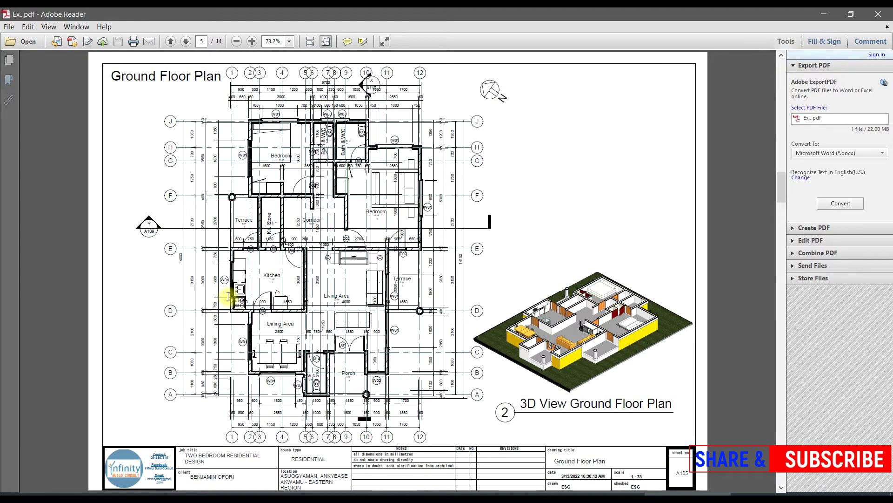
{"action": "scroll", "coordinate": [235, 295], "scroll_direction": "down", "scroll_amount": 1}
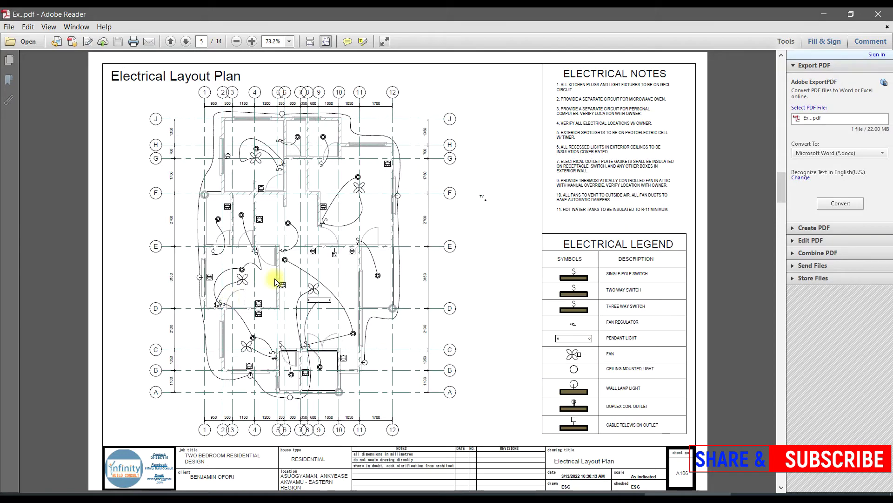
{"action": "left_click", "coordinate": [820, 16]}
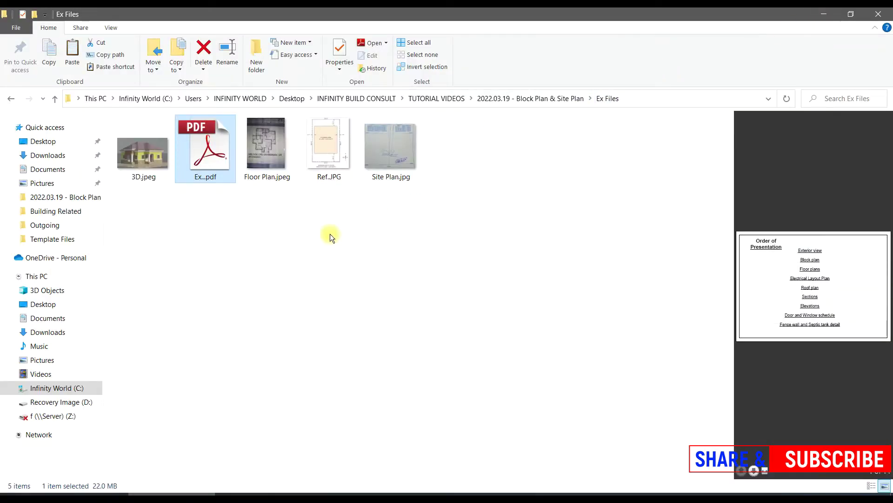
{"action": "left_click", "coordinate": [525, 492]}
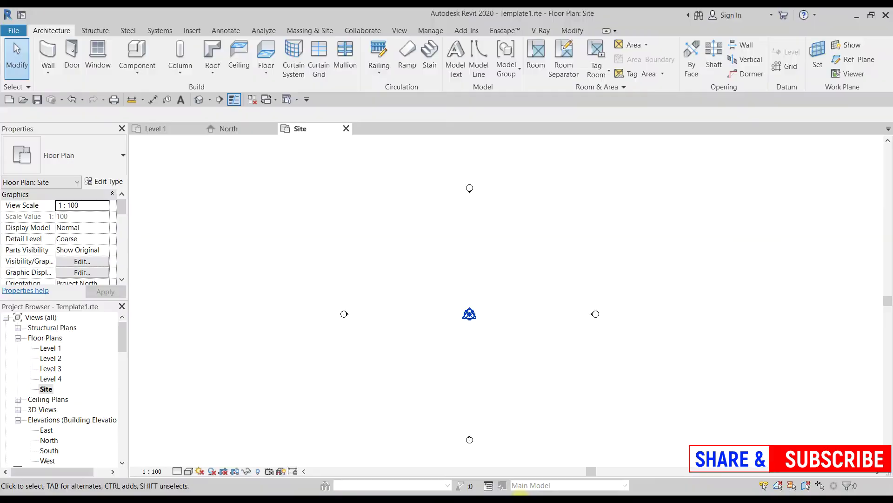
{"action": "scroll", "coordinate": [381, 259], "scroll_direction": "down", "scroll_amount": 2}
{"action": "scroll", "coordinate": [461, 262], "scroll_direction": "up", "scroll_amount": 3}
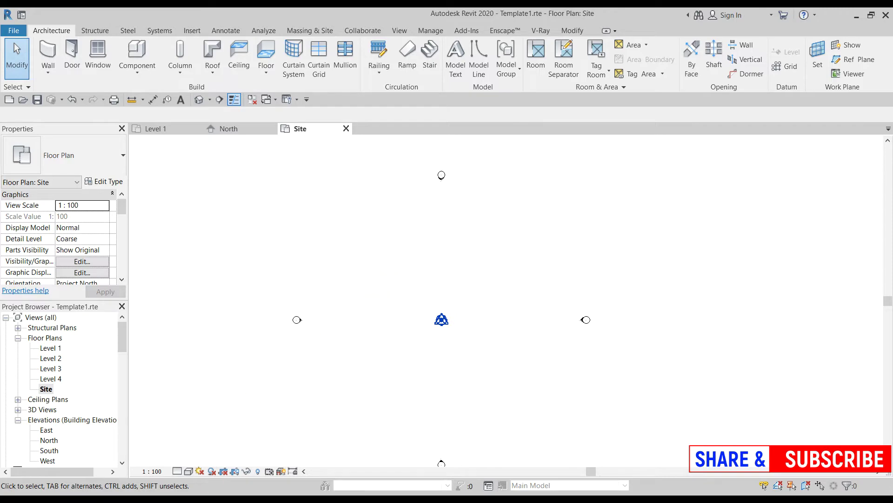
Switch to the Ex Files folder and open the Site Plan.jpg image.
{"action": "key", "text": "alt+Tab"}
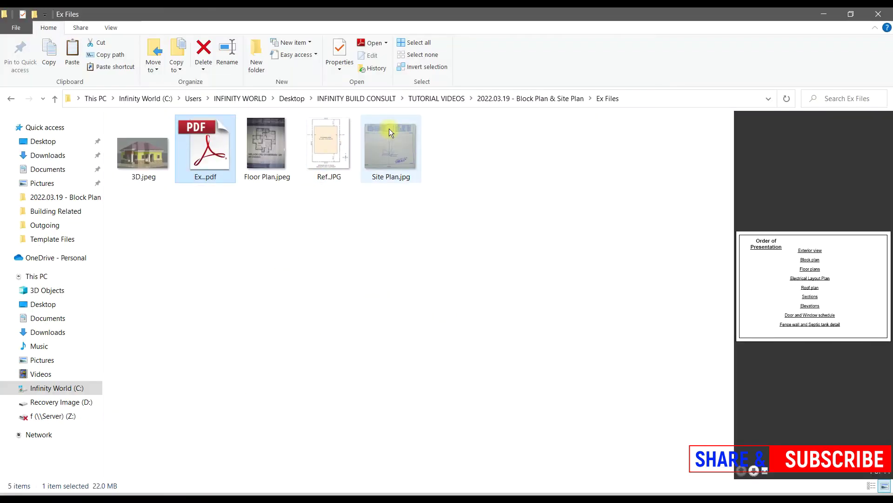
{"action": "left_click", "coordinate": [390, 135]}
{"action": "double_click", "coordinate": [391, 135]}
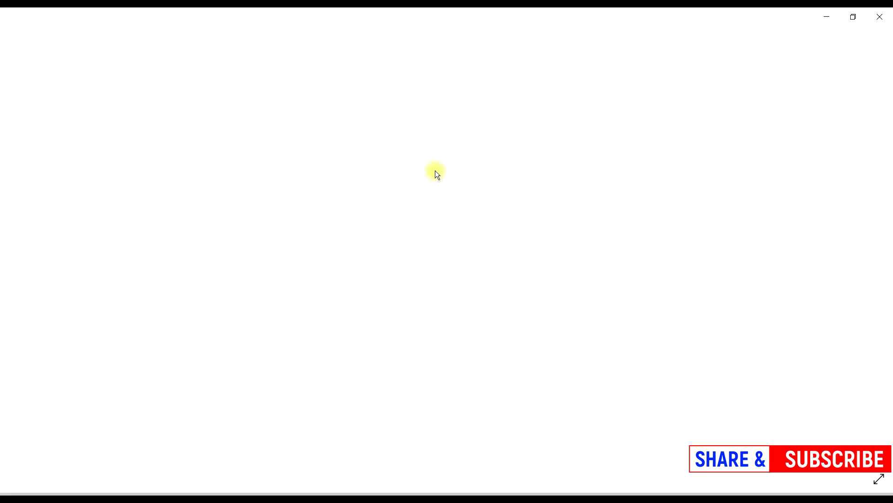
Examine the red plot outline and its four corner beacons alongside the bearings and distances in the Plan Data table.
{"action": "scroll", "coordinate": [446, 366], "scroll_direction": "up", "scroll_amount": 5}
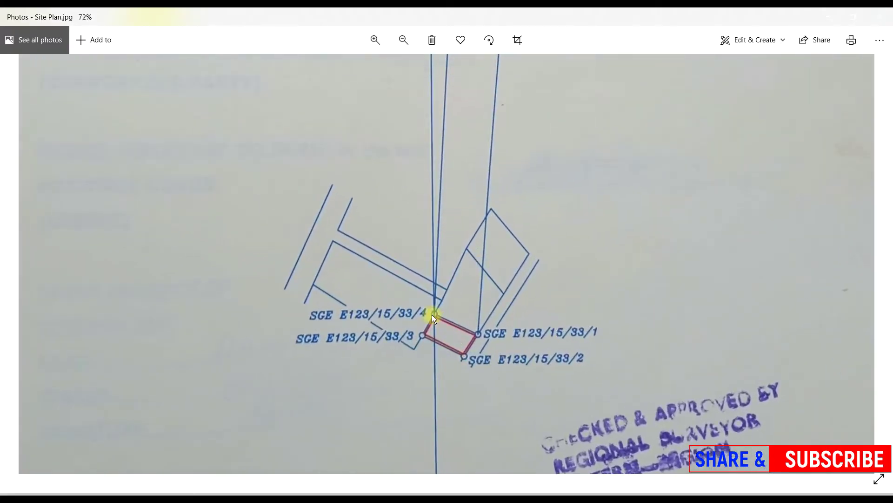
{"action": "scroll", "coordinate": [413, 334], "scroll_direction": "down", "scroll_amount": 5}
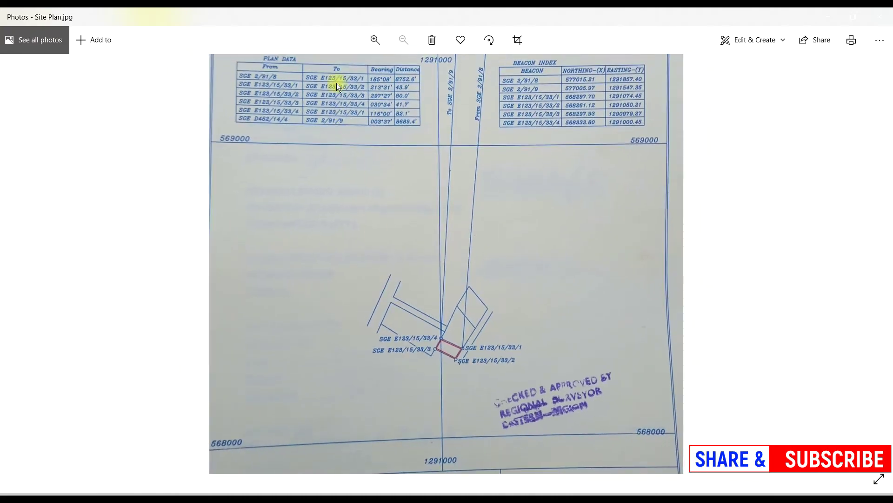
{"action": "scroll", "coordinate": [335, 77], "scroll_direction": "up", "scroll_amount": 4}
{"action": "scroll", "coordinate": [254, 86], "scroll_direction": "down", "scroll_amount": 4}
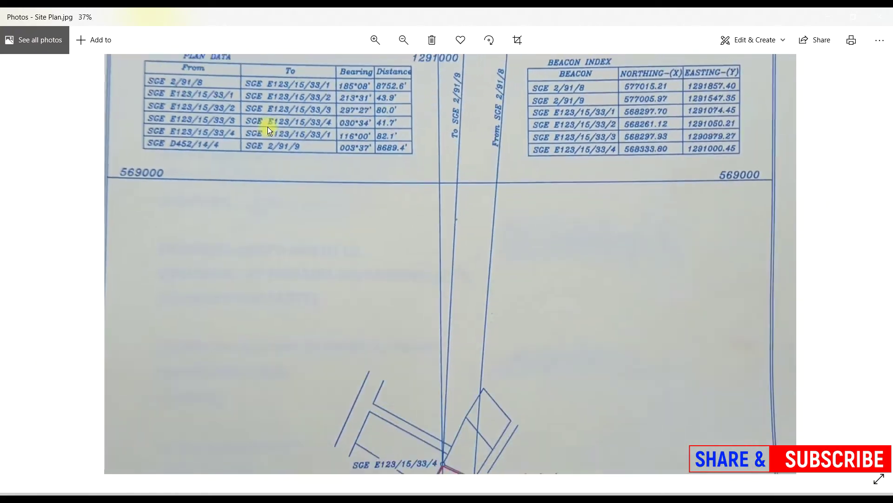
{"action": "scroll", "coordinate": [232, 54], "scroll_direction": "up", "scroll_amount": 4}
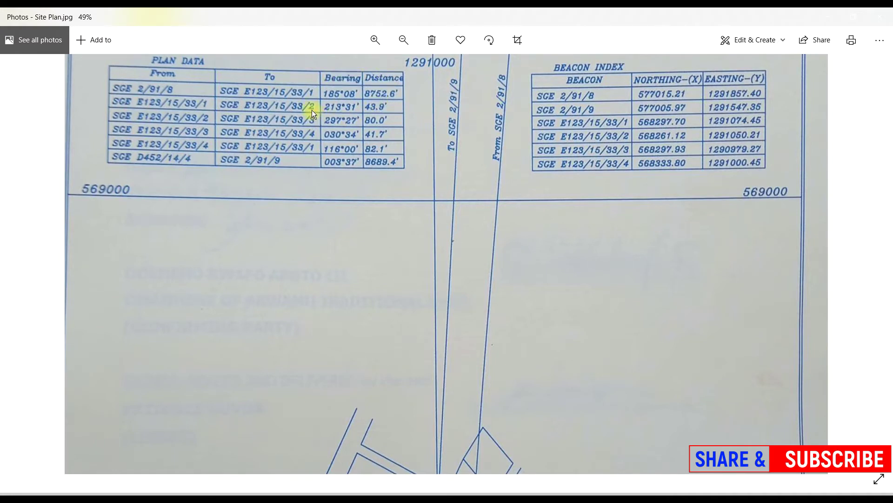
{"action": "scroll", "coordinate": [316, 112], "scroll_direction": "down", "scroll_amount": 4}
{"action": "scroll", "coordinate": [499, 375], "scroll_direction": "up", "scroll_amount": 4}
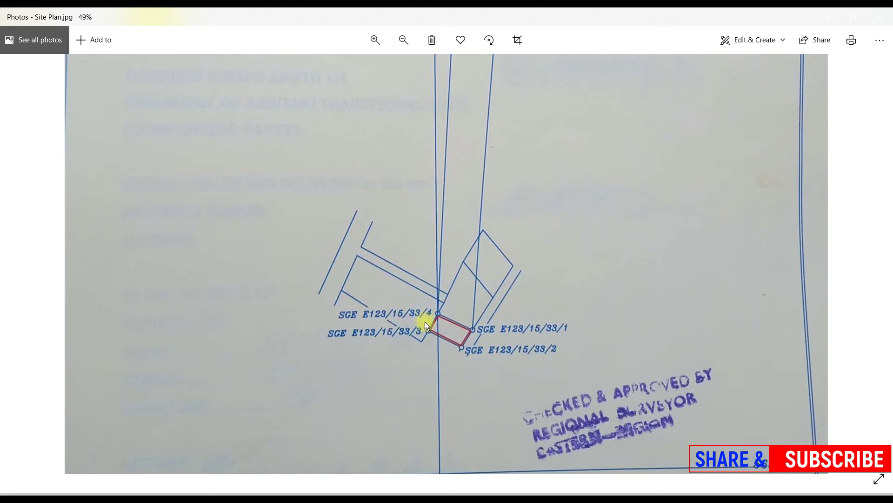
{"action": "scroll", "coordinate": [442, 310], "scroll_direction": "down", "scroll_amount": 3}
{"action": "scroll", "coordinate": [469, 353], "scroll_direction": "up", "scroll_amount": 5}
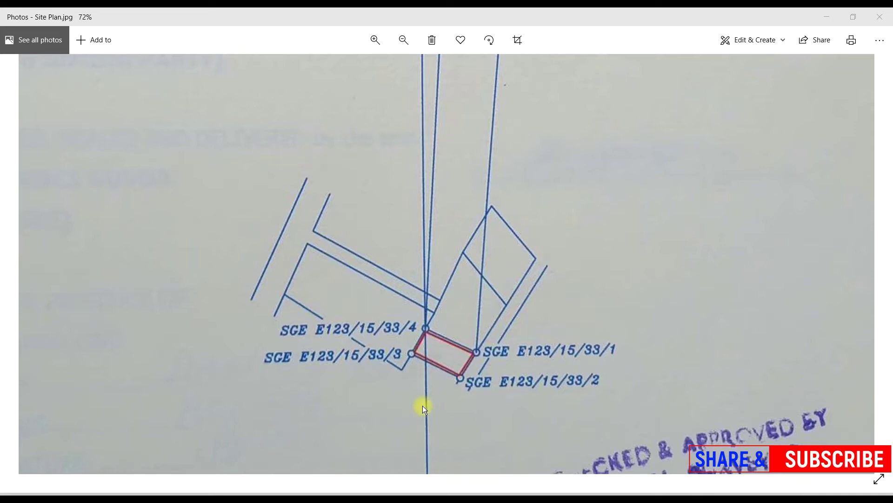
{"action": "scroll", "coordinate": [428, 405], "scroll_direction": "down", "scroll_amount": 5}
{"action": "scroll", "coordinate": [466, 385], "scroll_direction": "down", "scroll_amount": 1}
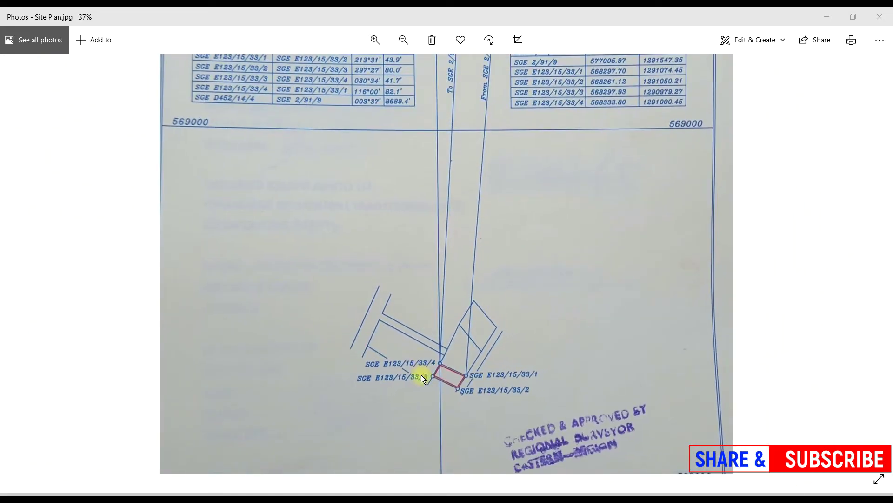
{"action": "scroll", "coordinate": [472, 388], "scroll_direction": "down", "scroll_amount": 1}
{"action": "scroll", "coordinate": [367, 70], "scroll_direction": "up", "scroll_amount": 4}
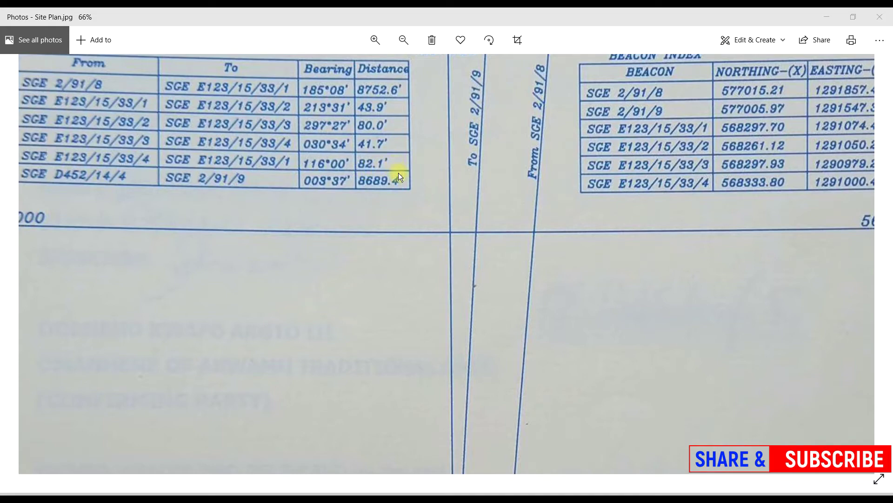
{"action": "scroll", "coordinate": [398, 173], "scroll_direction": "down", "scroll_amount": 2, "text": "ctrl"}
{"action": "scroll", "coordinate": [259, 157], "scroll_direction": "down", "scroll_amount": 3, "text": "ctrl"}
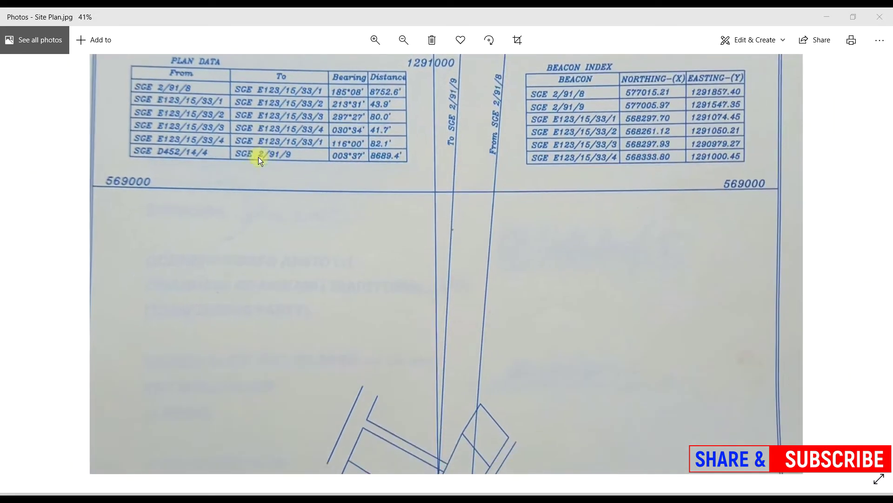
{"action": "scroll", "coordinate": [483, 343], "scroll_direction": "up", "scroll_amount": 2, "text": "ctrl"}
{"action": "scroll", "coordinate": [464, 364], "scroll_direction": "down", "scroll_amount": 3, "text": "ctrl"}
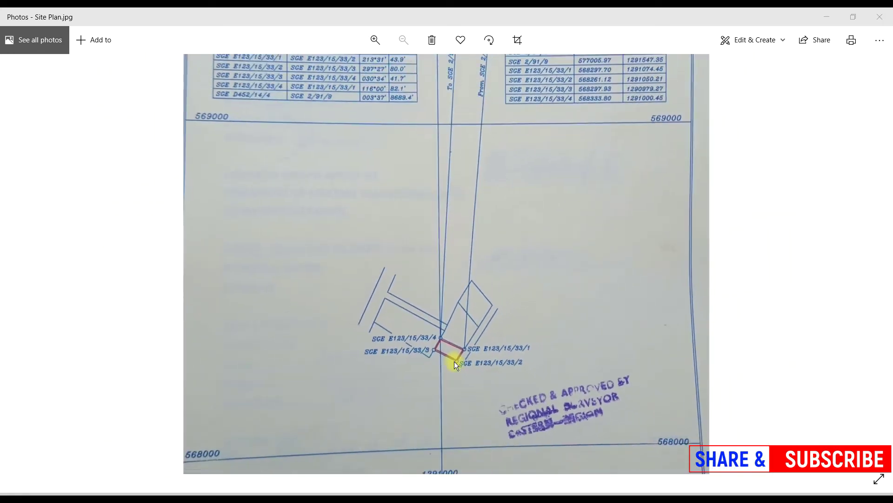
Open Calculator and arrange it side by side with the Site Plan.jpg image.
{"action": "left_click", "coordinate": [835, 14]}
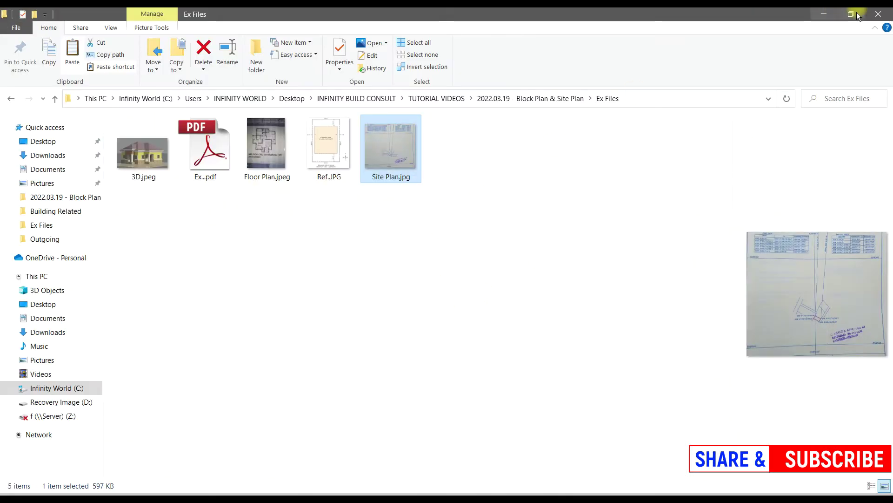
{"action": "left_click", "coordinate": [822, 14]}
{"action": "scroll", "coordinate": [395, 309], "scroll_direction": "down", "scroll_amount": 2}
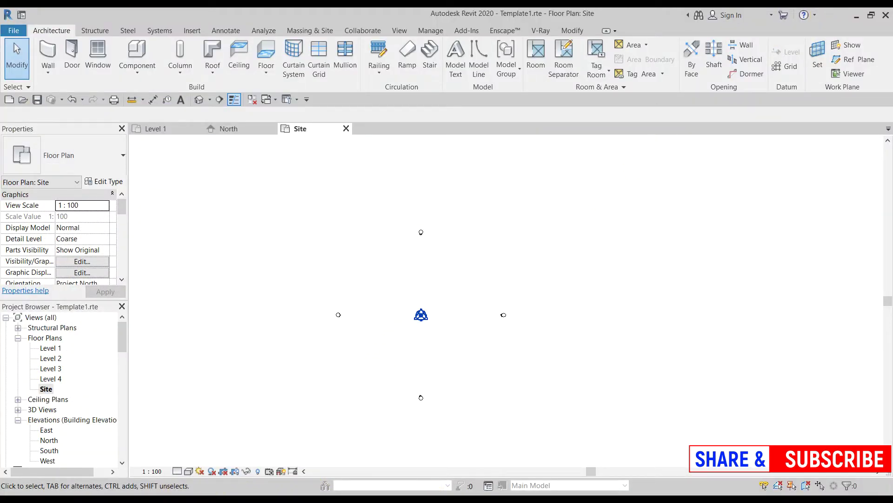
{"action": "key", "text": "super"}
{"action": "type", "text": "cal"}
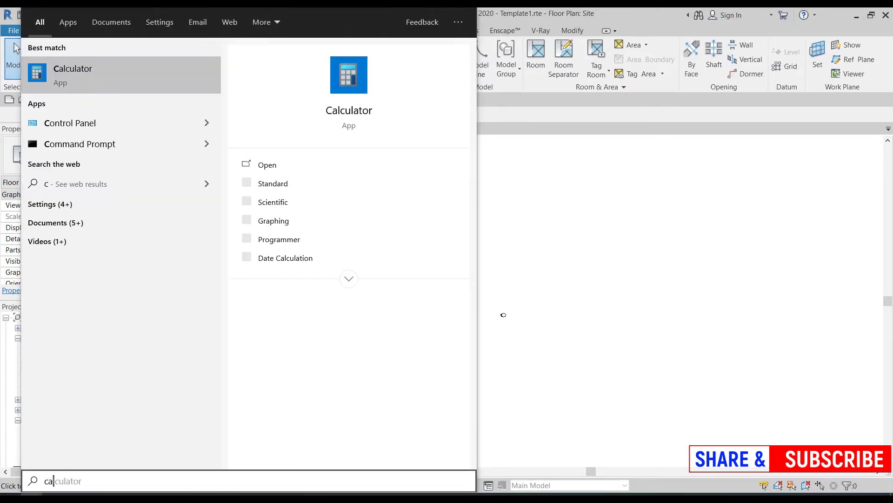
{"action": "left_click", "coordinate": [104, 70]}
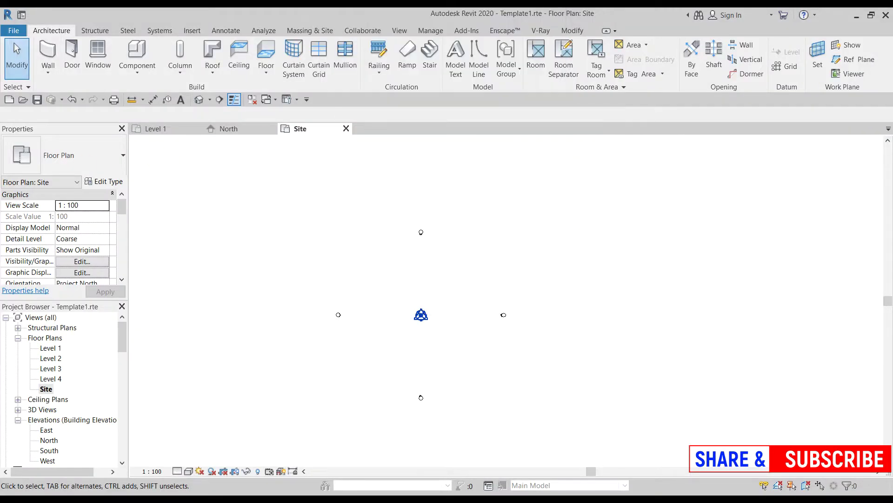
{"action": "key", "text": "super+Right"}
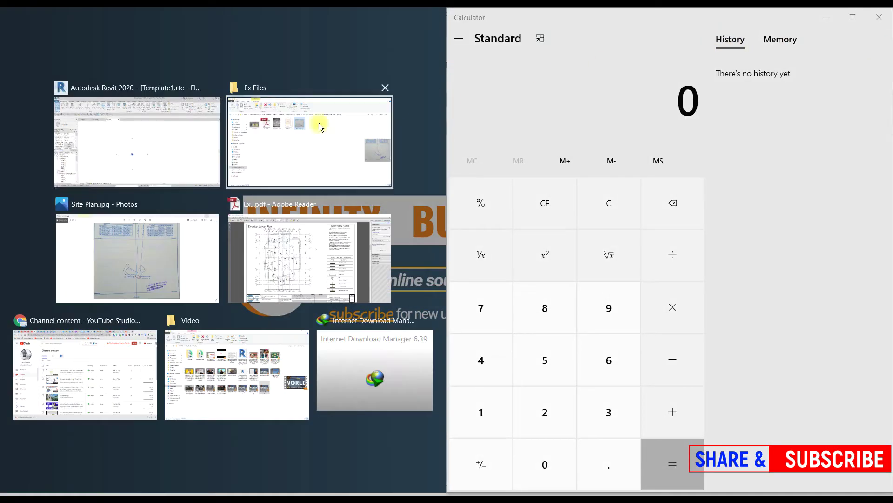
{"action": "left_click", "coordinate": [147, 250]}
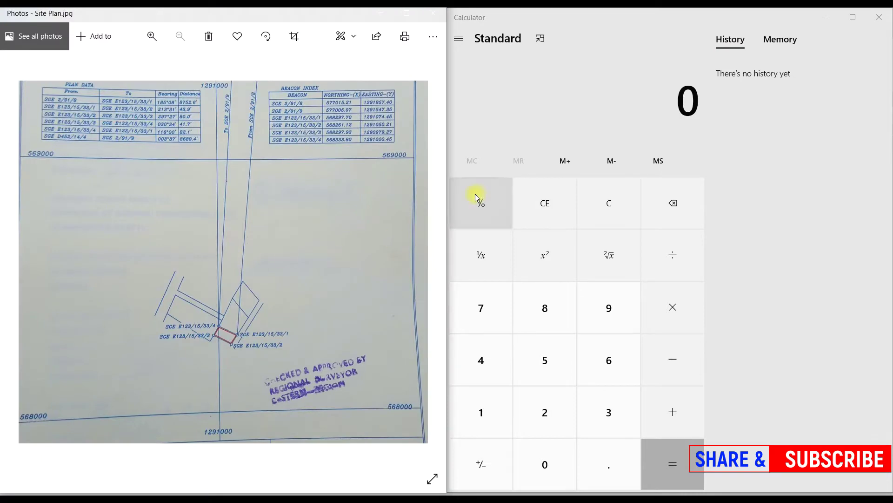
Read the plot's boundary distances up close in the site plan's Plan Data table.
{"action": "scroll", "coordinate": [180, 124], "scroll_direction": "up", "scroll_amount": 3}
{"action": "scroll", "coordinate": [212, 218], "scroll_direction": "down", "scroll_amount": 2}
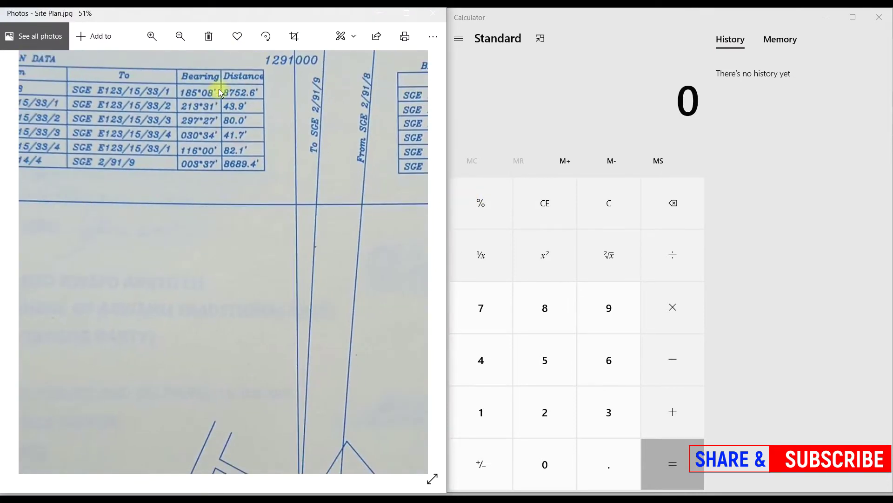
{"action": "scroll", "coordinate": [224, 79], "scroll_direction": "up", "scroll_amount": 3}
{"action": "scroll", "coordinate": [228, 91], "scroll_direction": "up", "scroll_amount": 1}
{"action": "scroll", "coordinate": [253, 140], "scroll_direction": "down", "scroll_amount": 4}
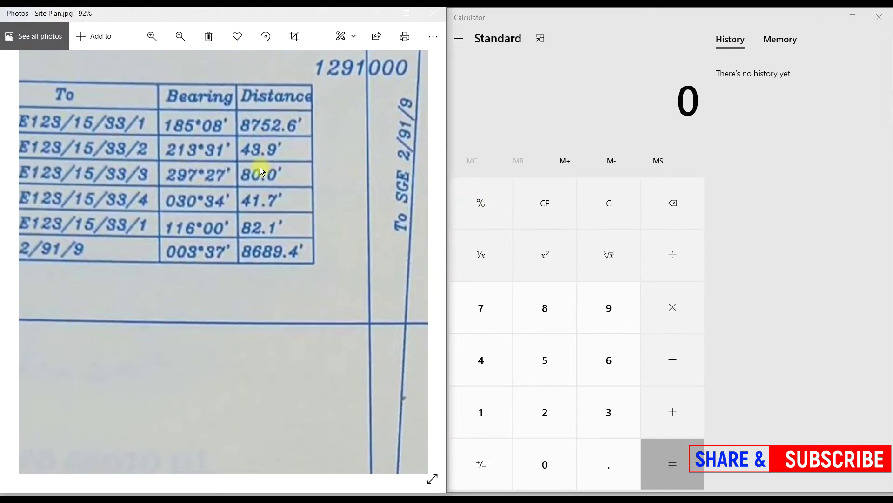
{"action": "scroll", "coordinate": [160, 159], "scroll_direction": "up", "scroll_amount": 1}
{"action": "scroll", "coordinate": [178, 222], "scroll_direction": "down", "scroll_amount": 1}
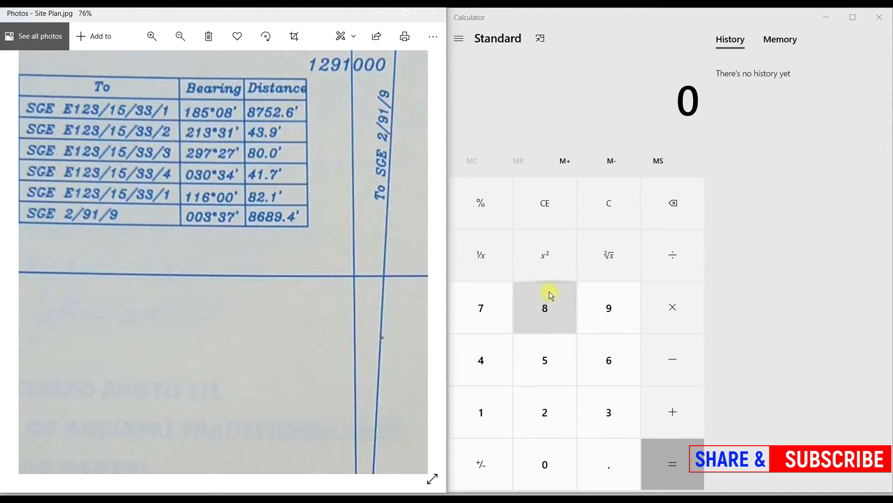
Multiply 43 by 300 in Calculator to convert the feet part of the 43.9' boundary distance to millimetres.
{"action": "left_click", "coordinate": [492, 360]}
{"action": "left_click", "coordinate": [600, 407]}
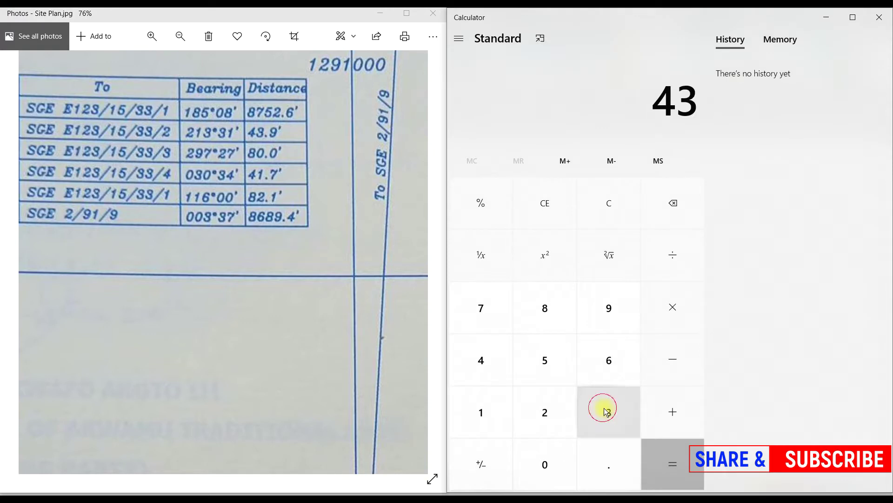
{"action": "left_click", "coordinate": [649, 330]}
{"action": "left_click", "coordinate": [633, 414]}
{"action": "left_click", "coordinate": [567, 460]}
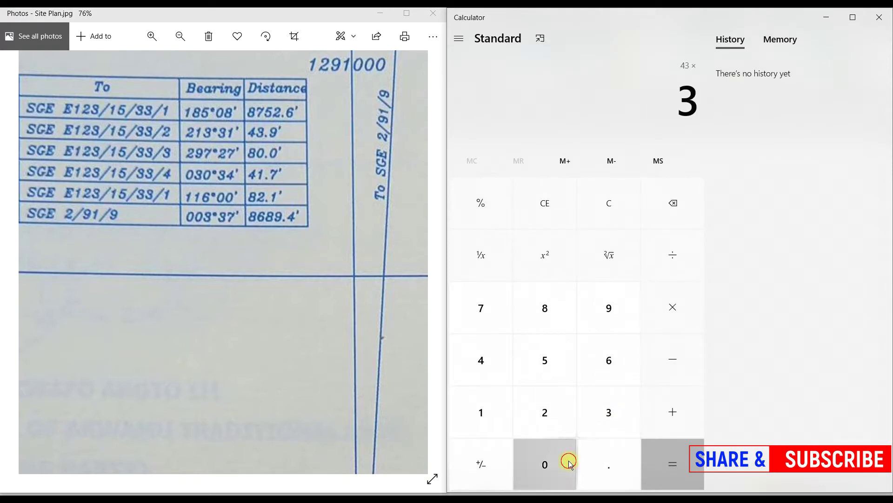
{"action": "left_click", "coordinate": [568, 461]}
{"action": "left_click", "coordinate": [686, 454]}
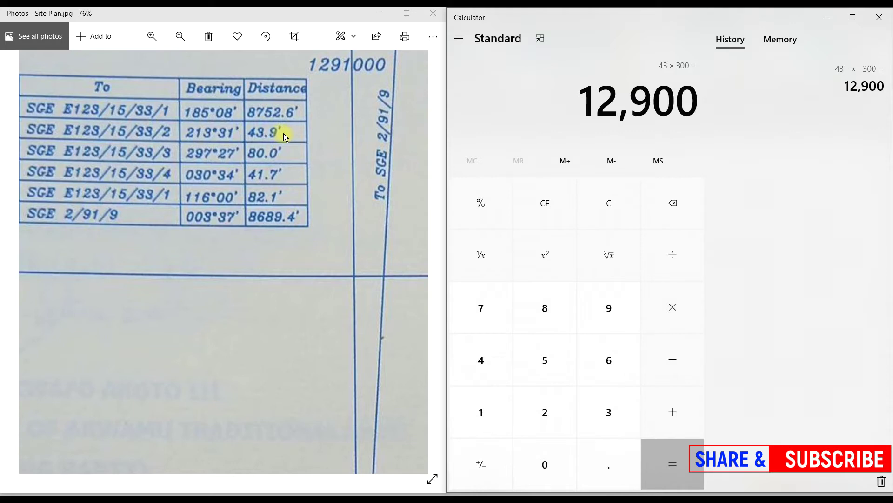
Multiply 9 by 25 to convert the remaining part of the 43.9' boundary distance to millimetres.
{"action": "left_click", "coordinate": [599, 310]}
{"action": "left_click", "coordinate": [652, 307]}
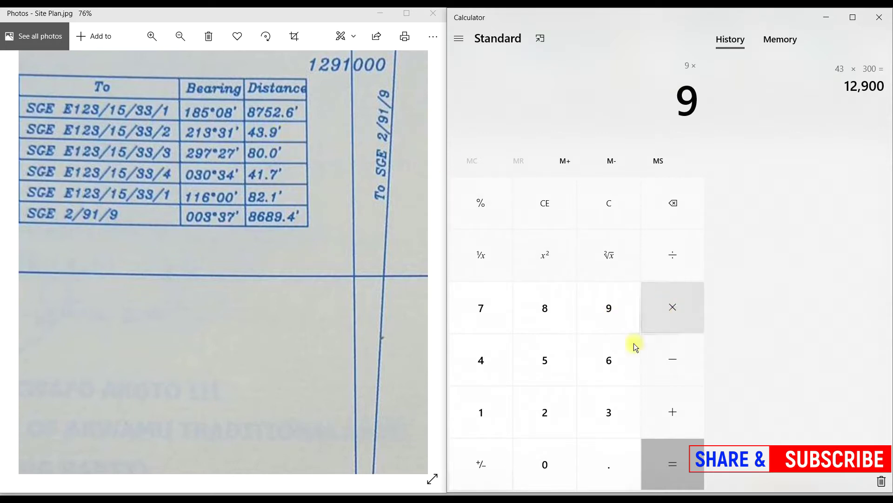
{"action": "left_click", "coordinate": [554, 425]}
{"action": "left_click", "coordinate": [544, 375]}
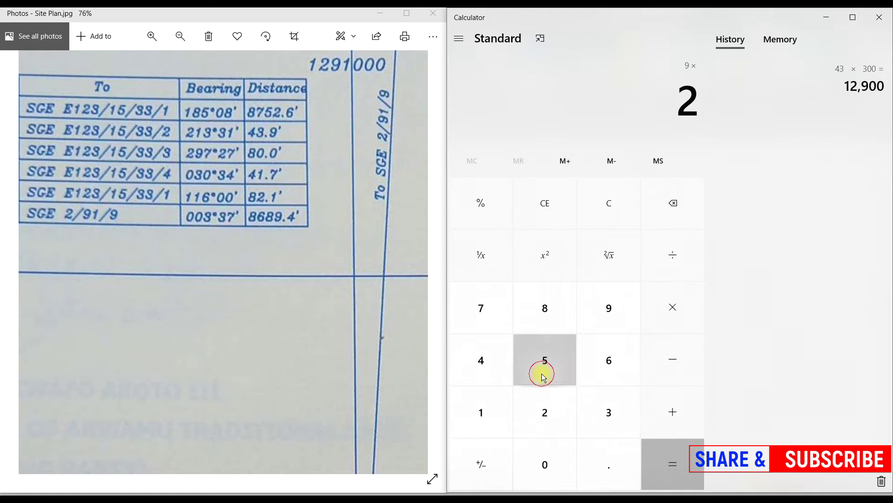
{"action": "left_click", "coordinate": [668, 466]}
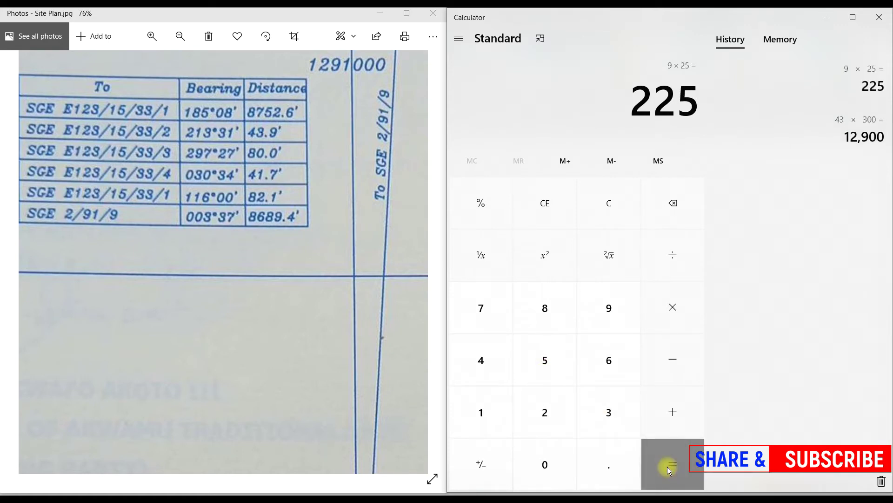
Add 12900 to the 9 × 25 product to total the 43.9' boundary length in millimetres.
{"action": "left_click", "coordinate": [671, 422]}
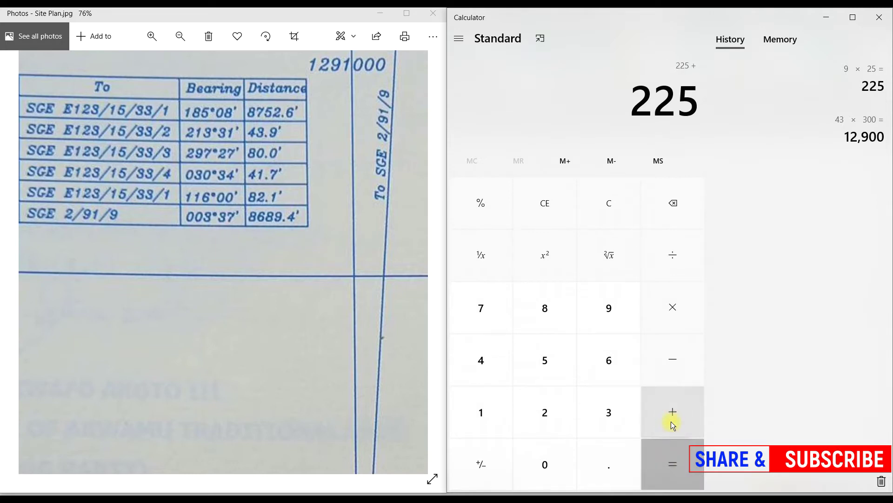
{"action": "left_click", "coordinate": [509, 421]}
{"action": "left_click", "coordinate": [535, 421]}
{"action": "left_click", "coordinate": [612, 323]}
{"action": "left_click", "coordinate": [561, 464]}
{"action": "left_click", "coordinate": [560, 465]}
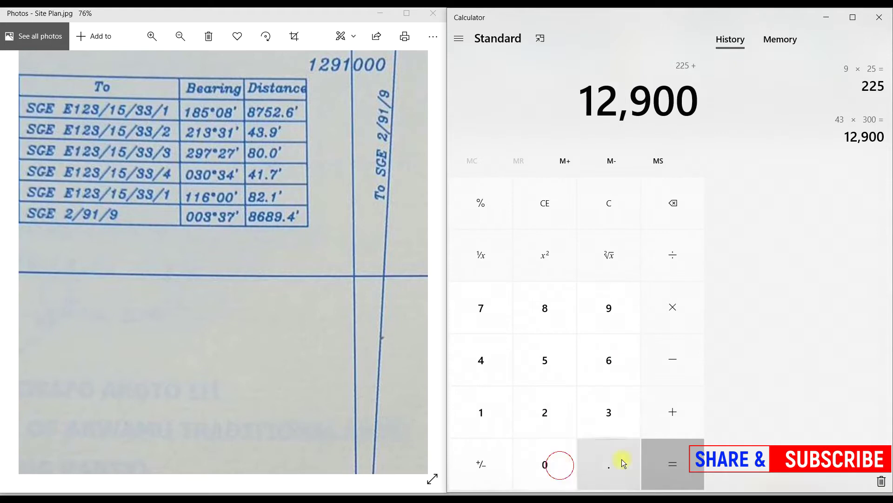
{"action": "left_click", "coordinate": [671, 466]}
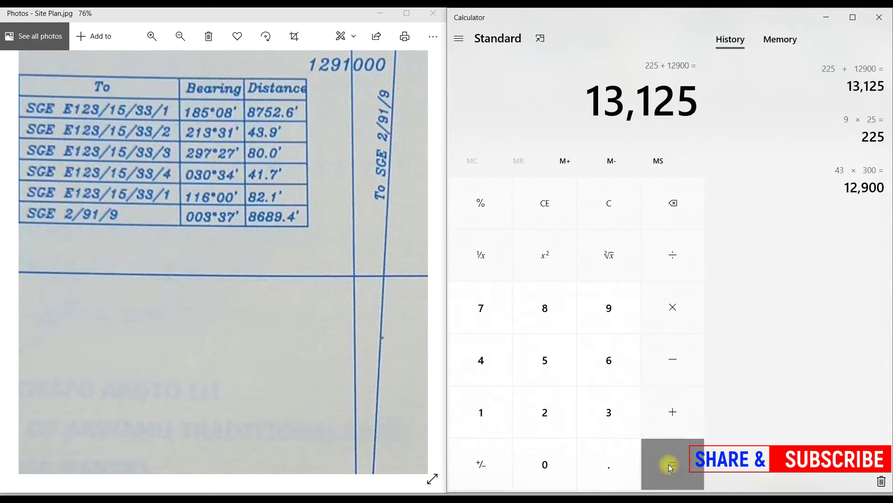
Switch from Calculator to the Site floor plan in Revit and bring up the massing and site tools.
{"action": "left_click", "coordinate": [831, 18]}
{"action": "left_click", "coordinate": [561, 254]}
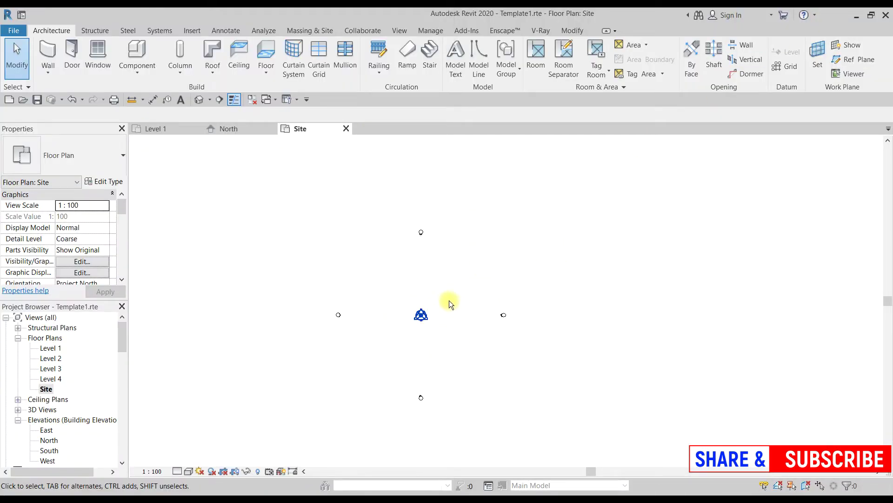
{"action": "left_click", "coordinate": [307, 29]}
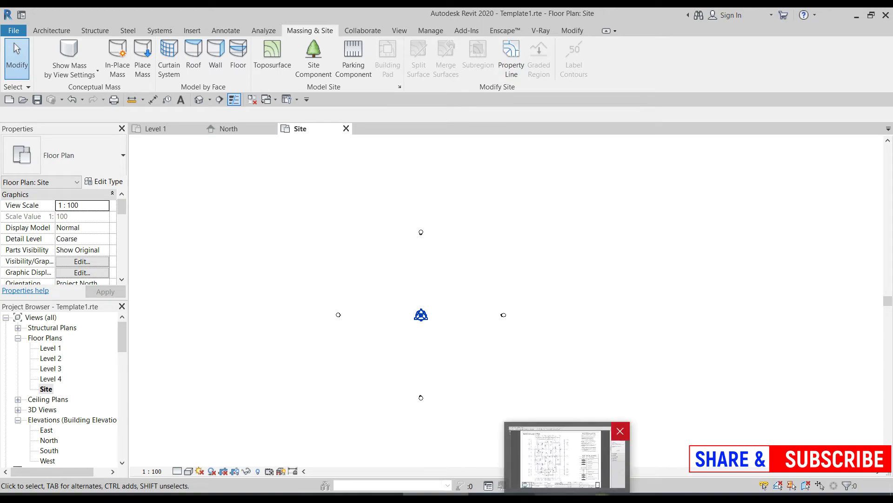
Examine the red-outlined plot, its corner beacons and the surrounding boundaries on the Site Plan.jpg image.
{"action": "left_click", "coordinate": [564, 459]}
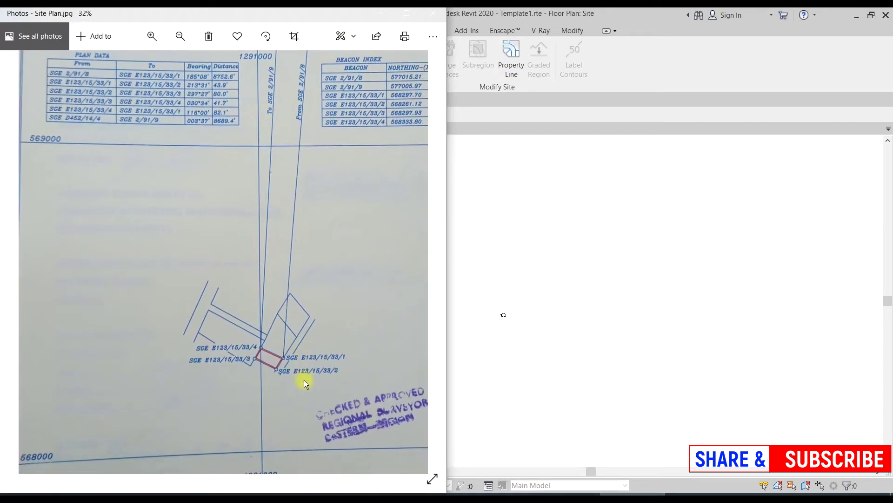
{"action": "scroll", "coordinate": [304, 380], "scroll_direction": "up", "scroll_amount": 5}
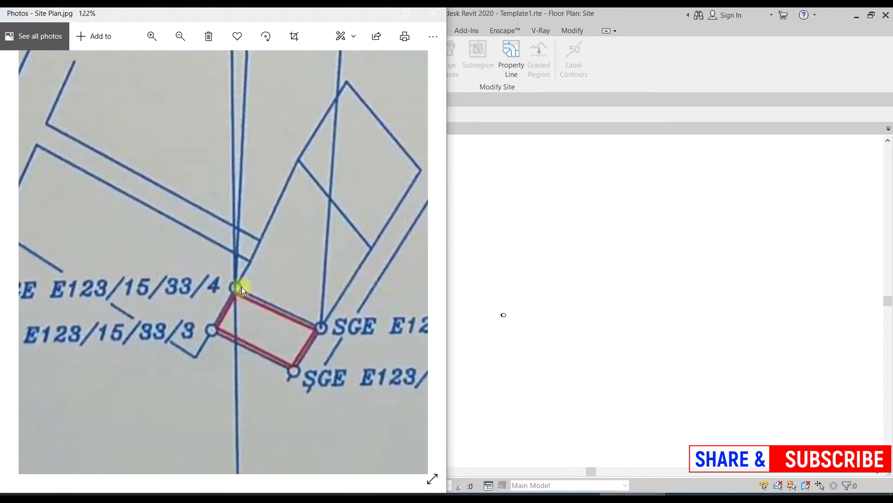
{"action": "scroll", "coordinate": [331, 363], "scroll_direction": "down", "scroll_amount": 3}
{"action": "scroll", "coordinate": [326, 338], "scroll_direction": "up", "scroll_amount": 2}
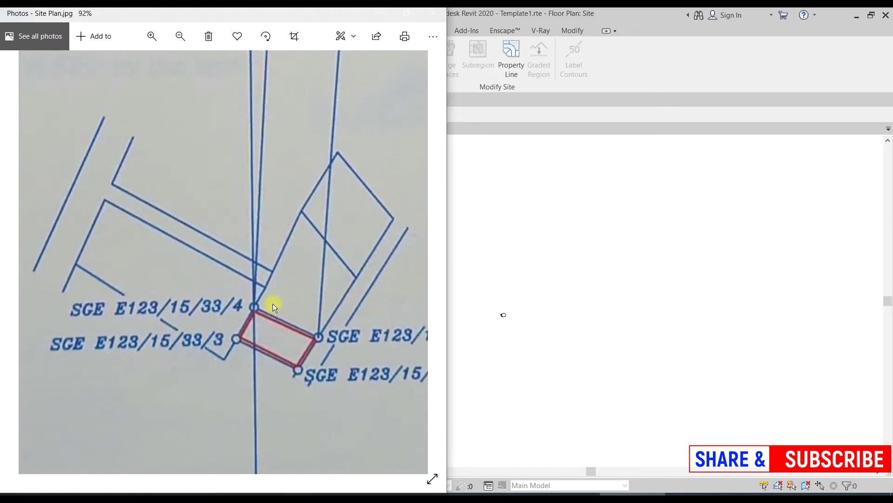
{"action": "scroll", "coordinate": [272, 298], "scroll_direction": "down", "scroll_amount": 1}
{"action": "scroll", "coordinate": [315, 268], "scroll_direction": "down", "scroll_amount": 2}
{"action": "scroll", "coordinate": [338, 262], "scroll_direction": "up", "scroll_amount": 1}
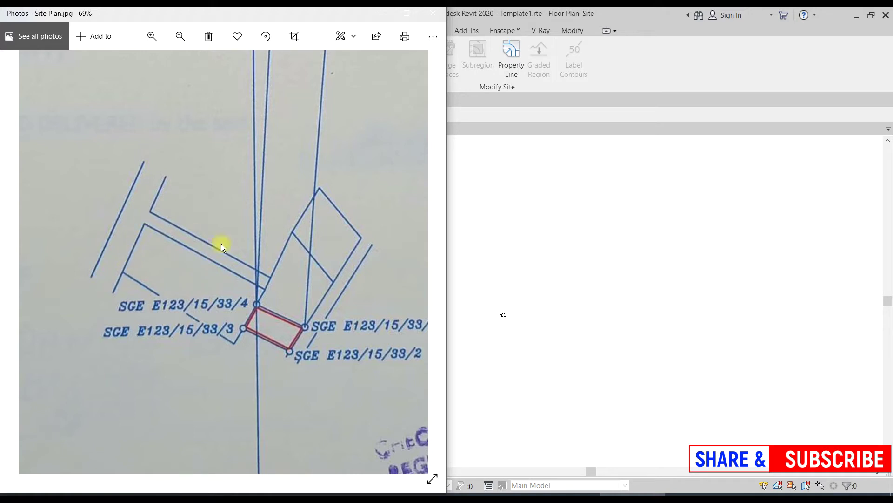
{"action": "scroll", "coordinate": [253, 262], "scroll_direction": "down", "scroll_amount": 2}
{"action": "left_click", "coordinate": [638, 227]}
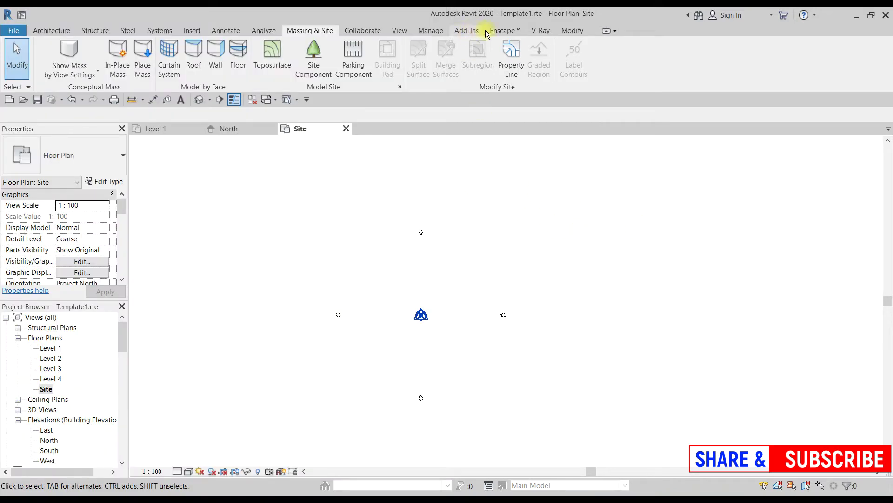
{"action": "left_click", "coordinate": [504, 57]}
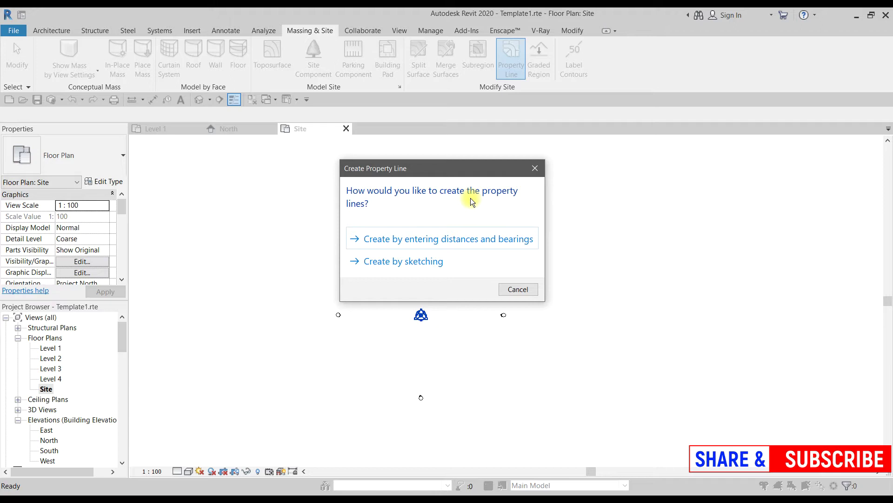
{"action": "left_click", "coordinate": [475, 241]}
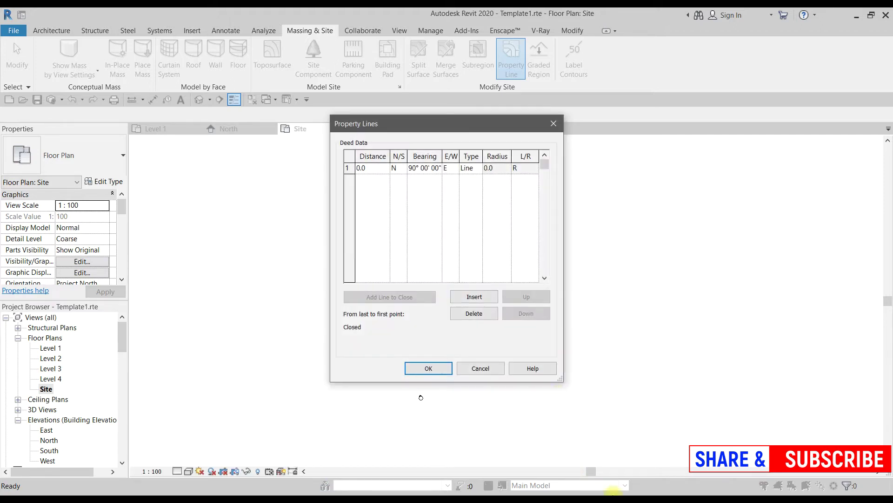
{"action": "key", "text": "alt+Tab"}
{"action": "scroll", "coordinate": [160, 188], "scroll_direction": "down", "scroll_amount": 3}
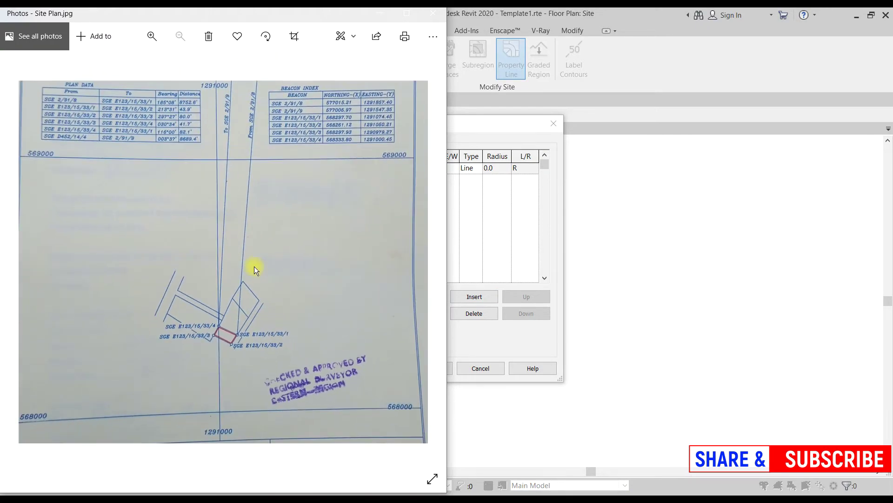
{"action": "scroll", "coordinate": [147, 82], "scroll_direction": "up", "scroll_amount": 4}
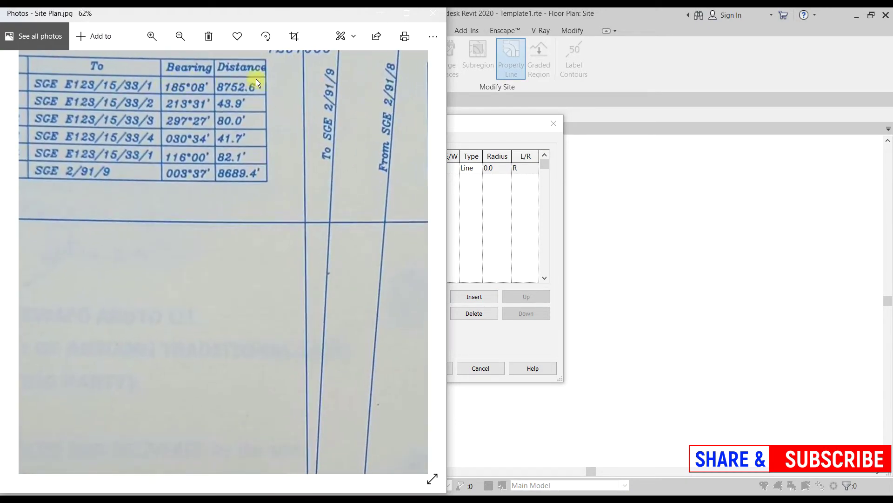
{"action": "left_click", "coordinate": [386, 13]}
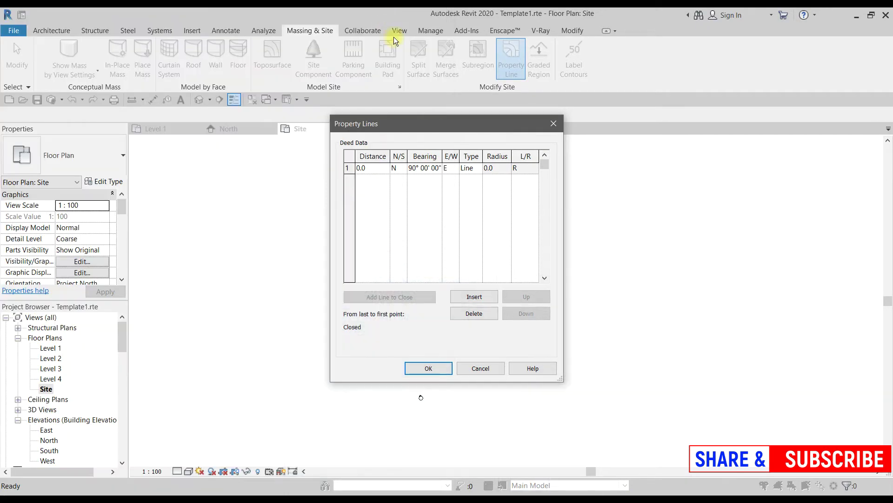
{"action": "left_click", "coordinate": [479, 299]}
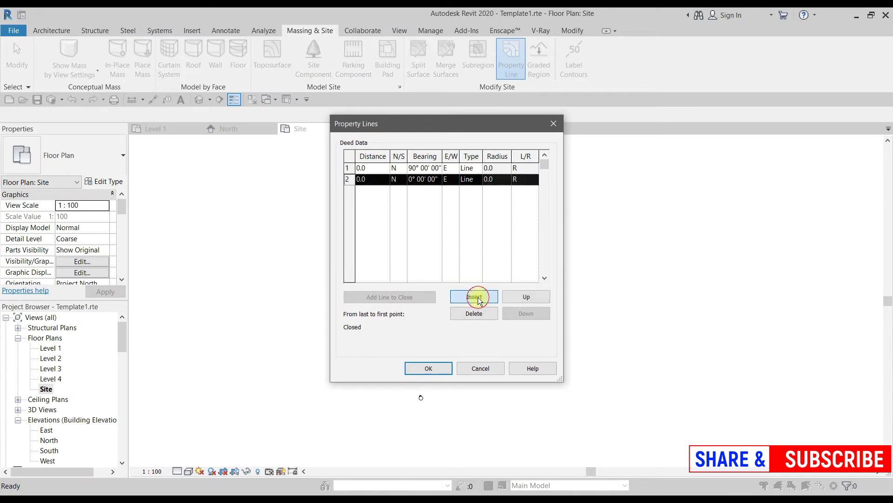
{"action": "left_click", "coordinate": [479, 298]}
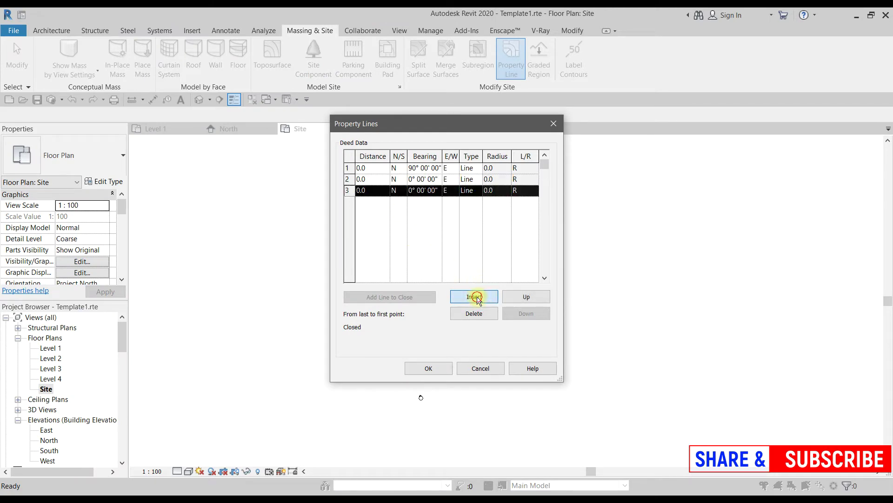
{"action": "left_click", "coordinate": [477, 297]}
{"action": "left_click", "coordinate": [556, 125]}
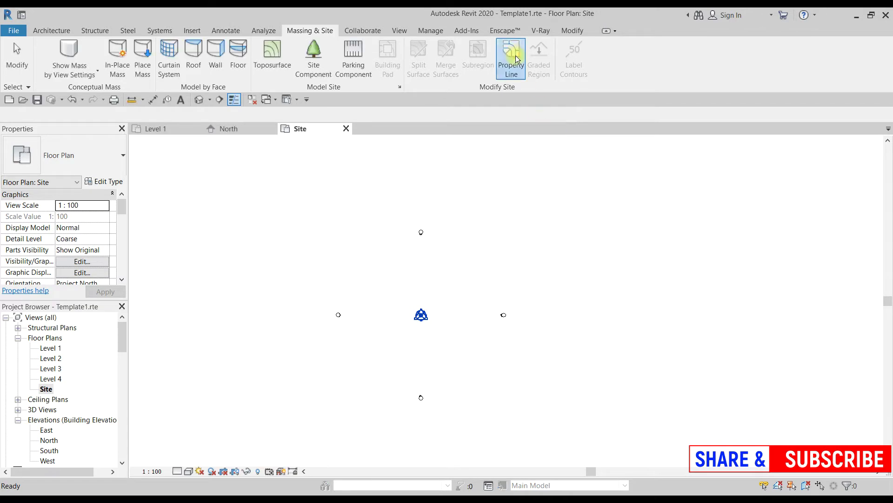
Start the Property Line command on the Site floor plan.
{"action": "left_click", "coordinate": [511, 68]}
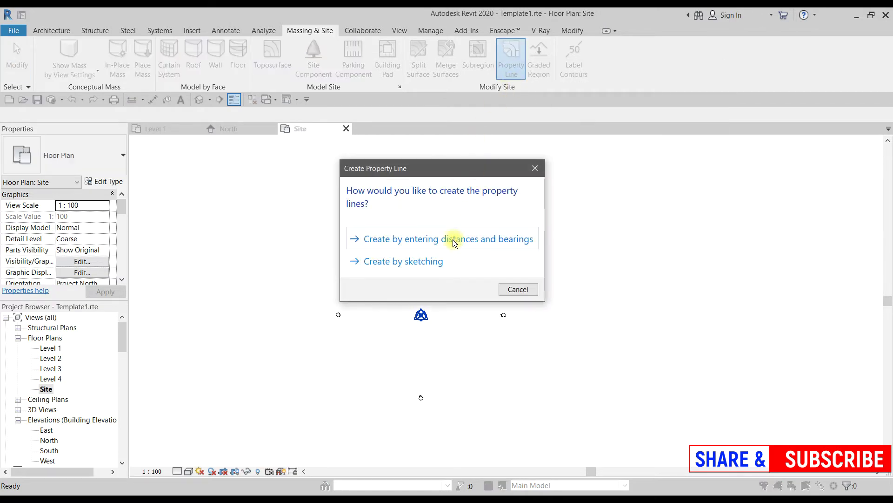